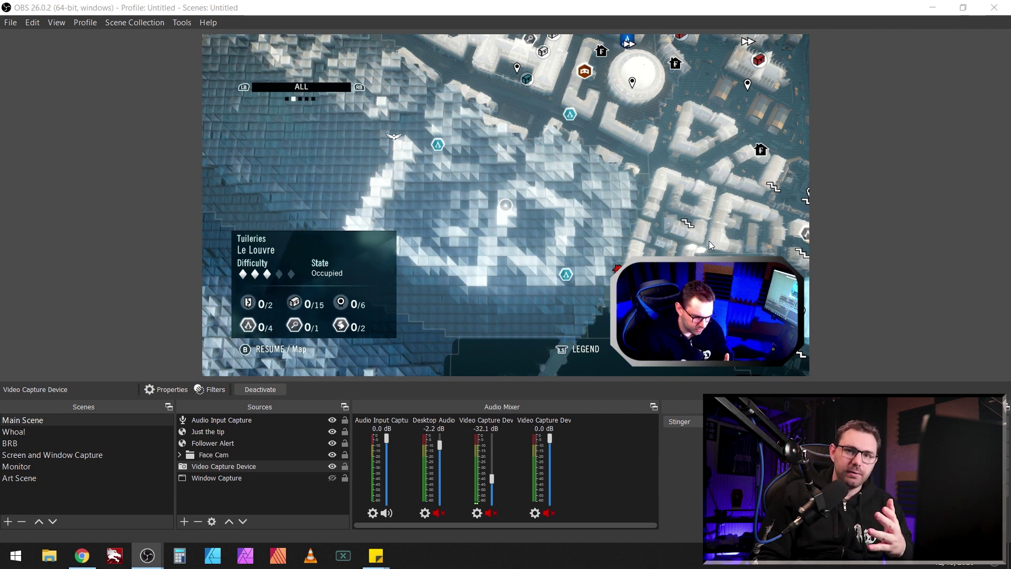
- Hide the Audio Input Capture, Just the tip, Follower Alert, Face Cam and Video Capture Device sources
click(333, 420)
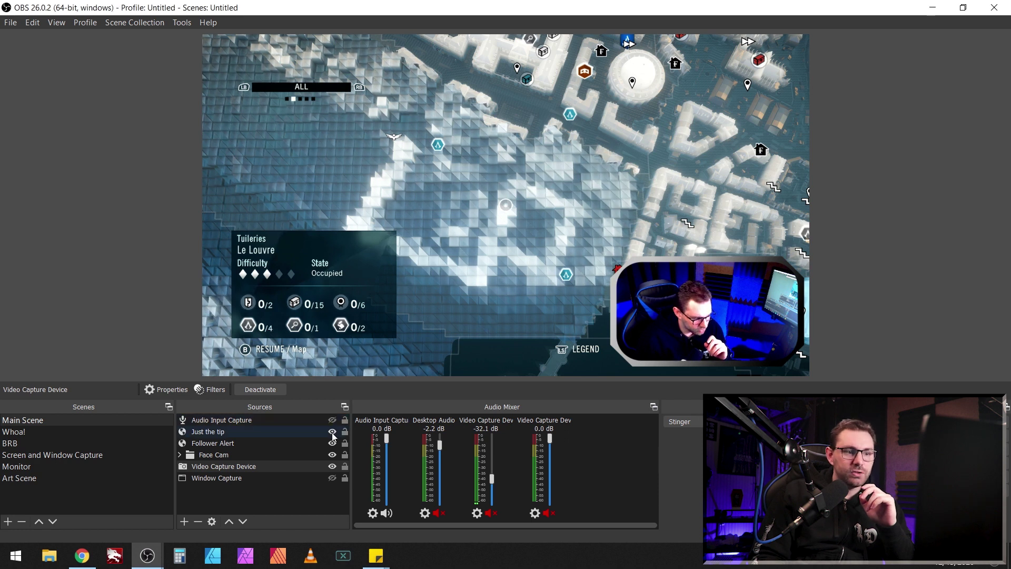
click(332, 431)
click(332, 443)
click(332, 455)
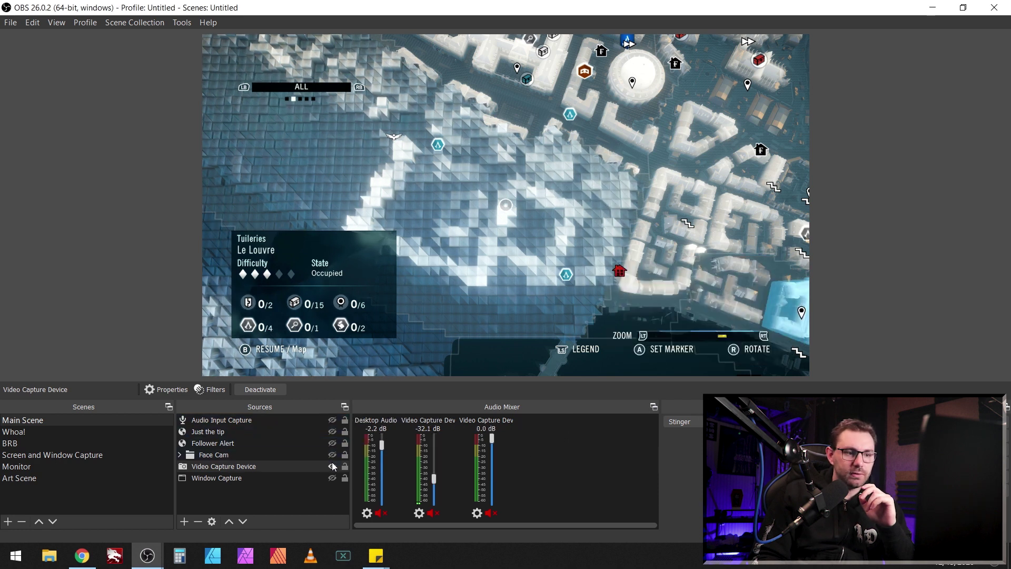
click(332, 466)
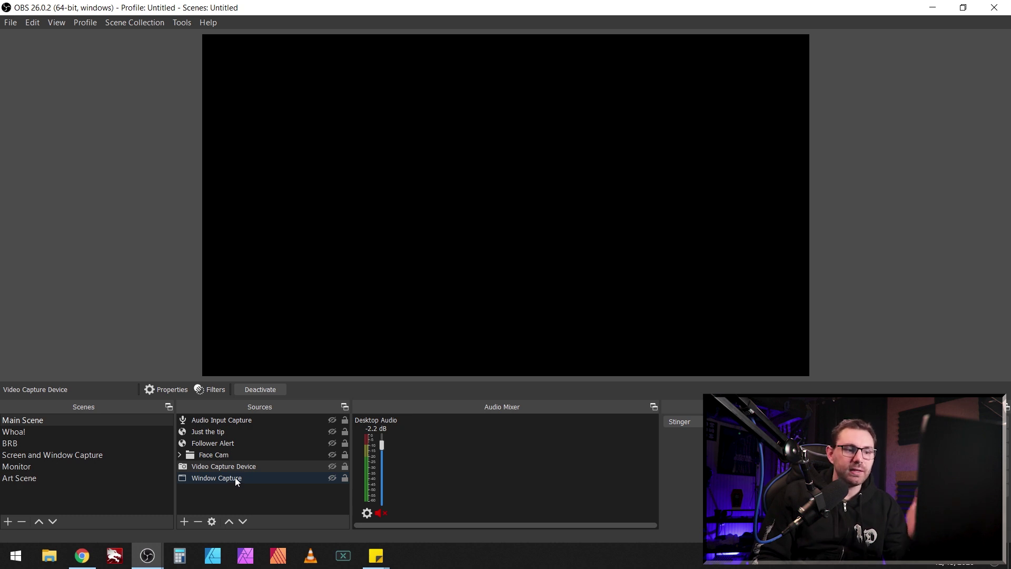
- Unhide the Video Capture Device game feed so the game map fills Main Scene
click(333, 464)
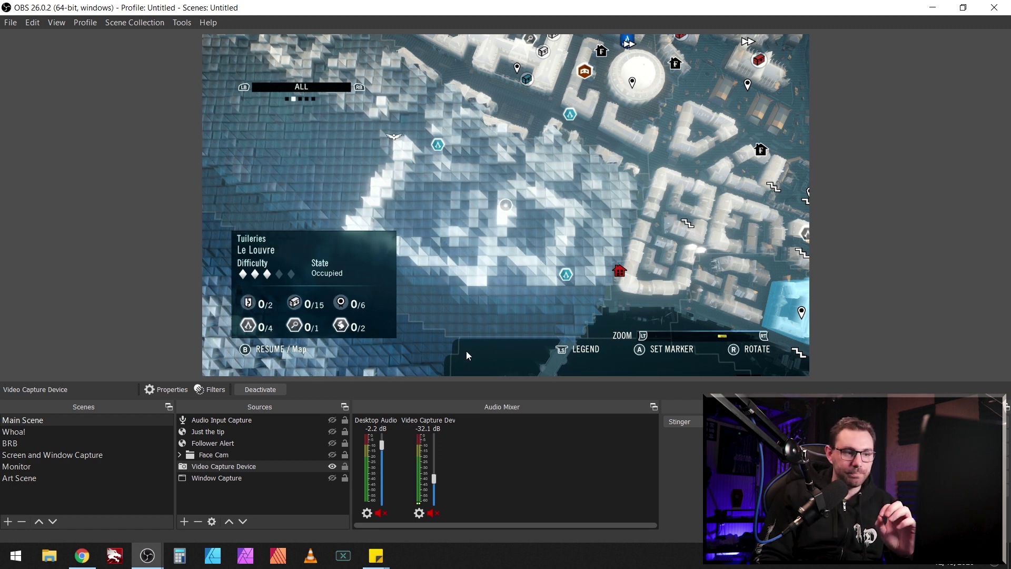
- Unhide Audio Input Capture and check its microphone Device list without changing it
click(332, 420)
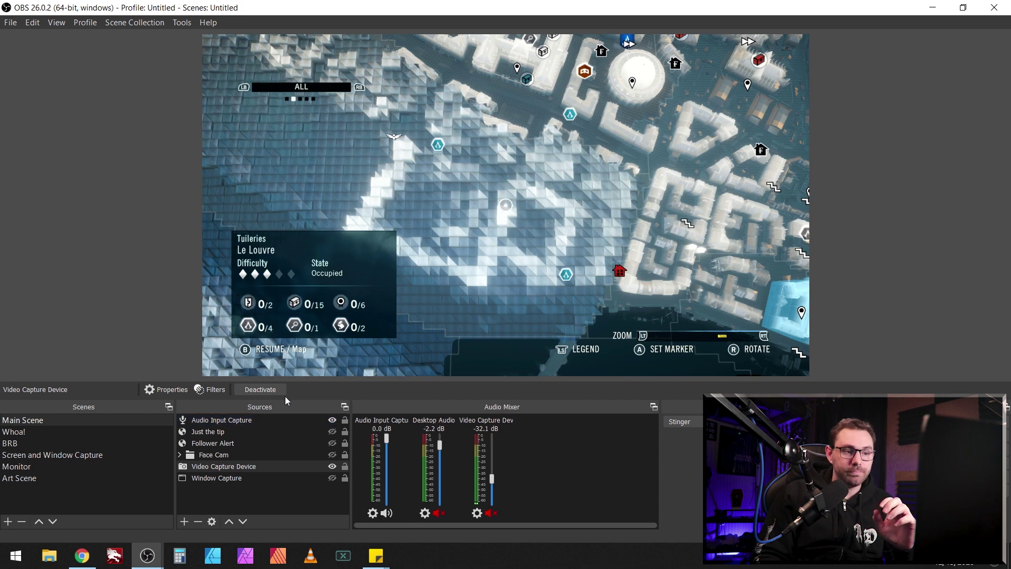
click(388, 391)
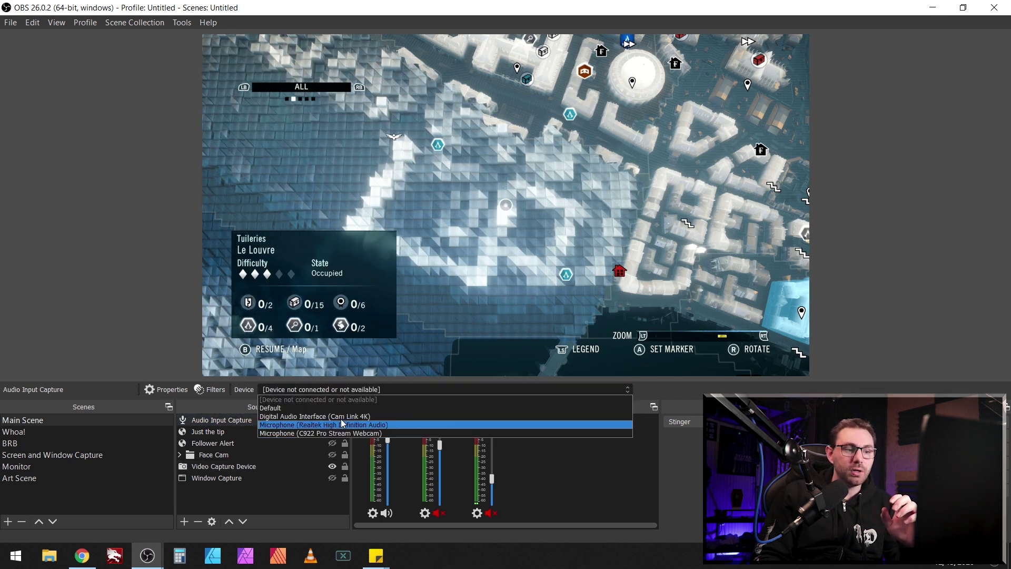
click(387, 389)
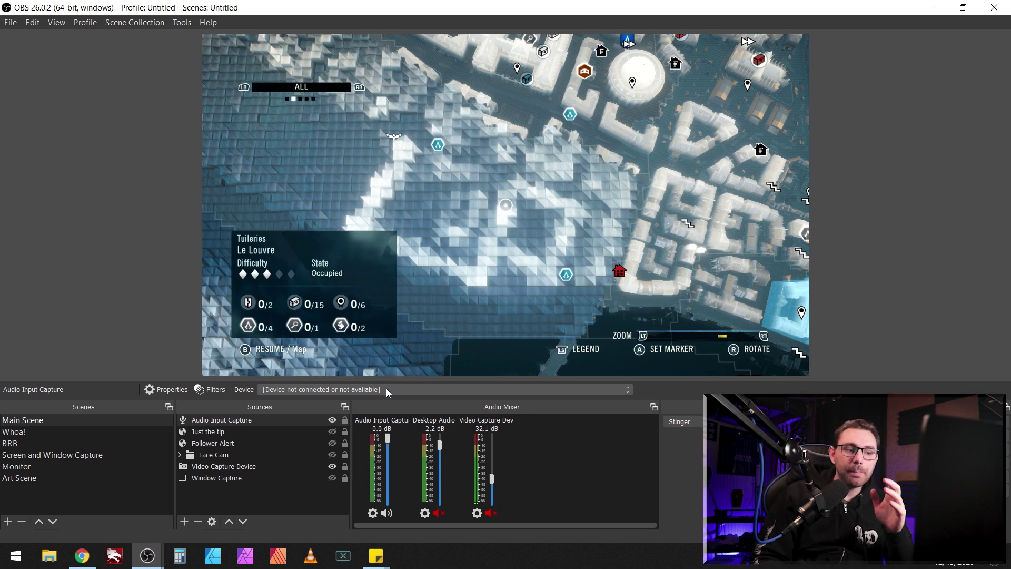
- Expand the Face Cam group, show it over the game, and hide its frame Image source
click(181, 455)
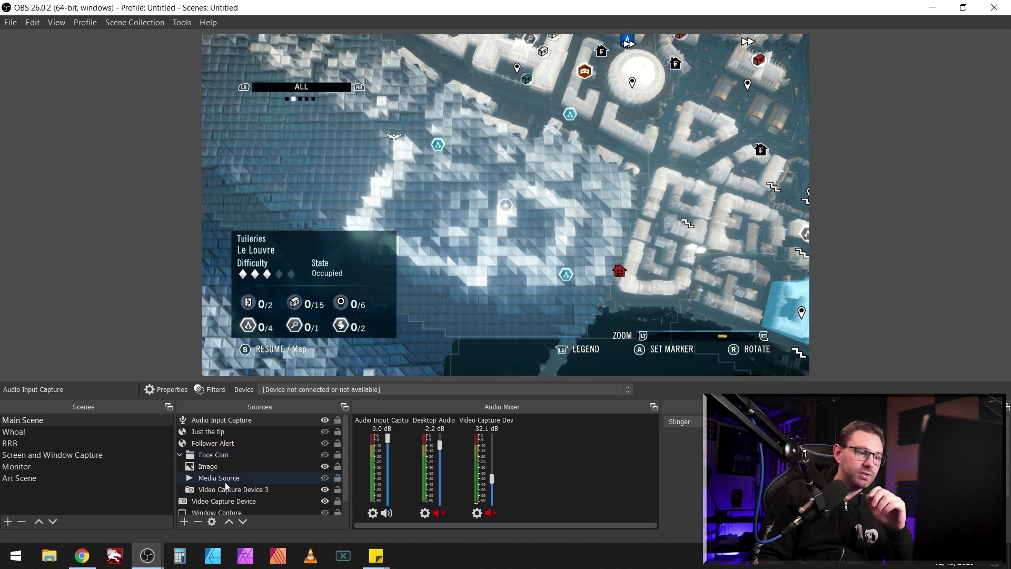
scroll(215, 456, down, 1)
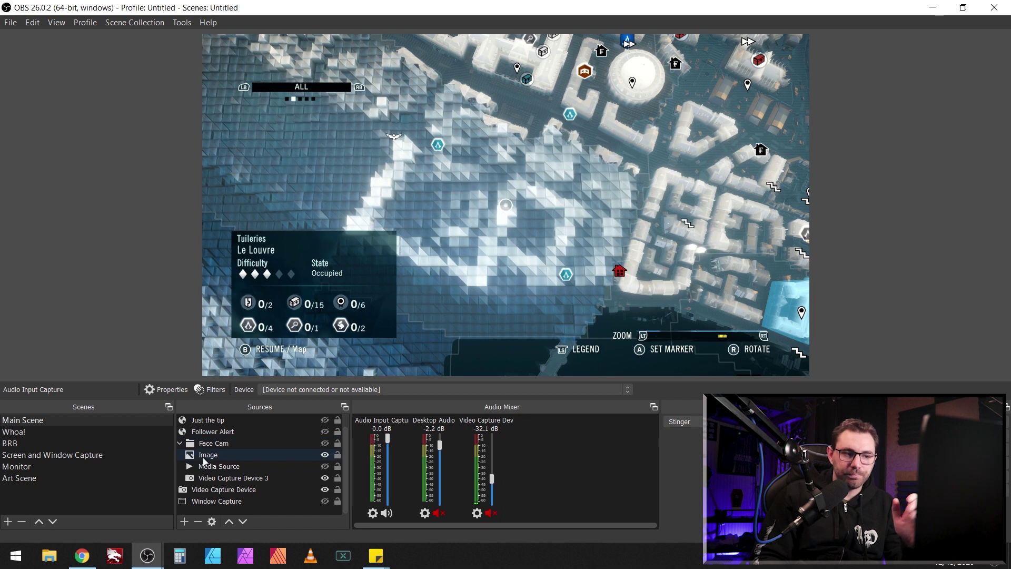
click(233, 478)
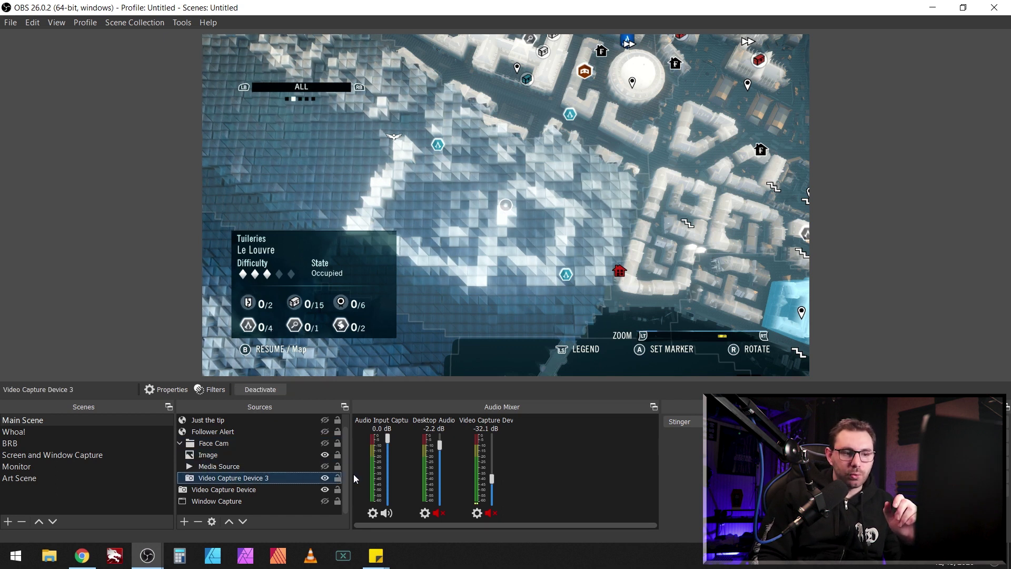
click(325, 444)
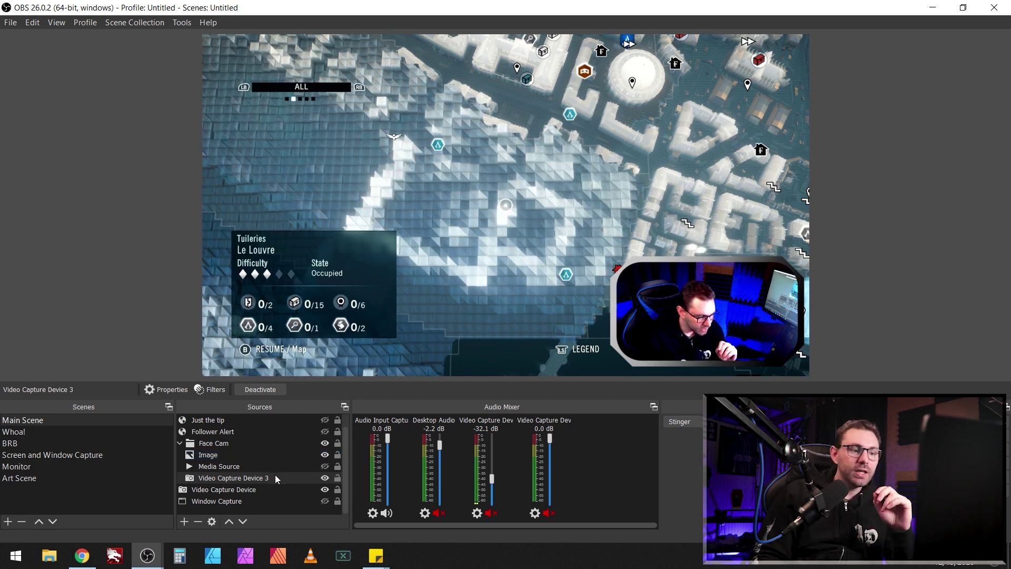
click(325, 456)
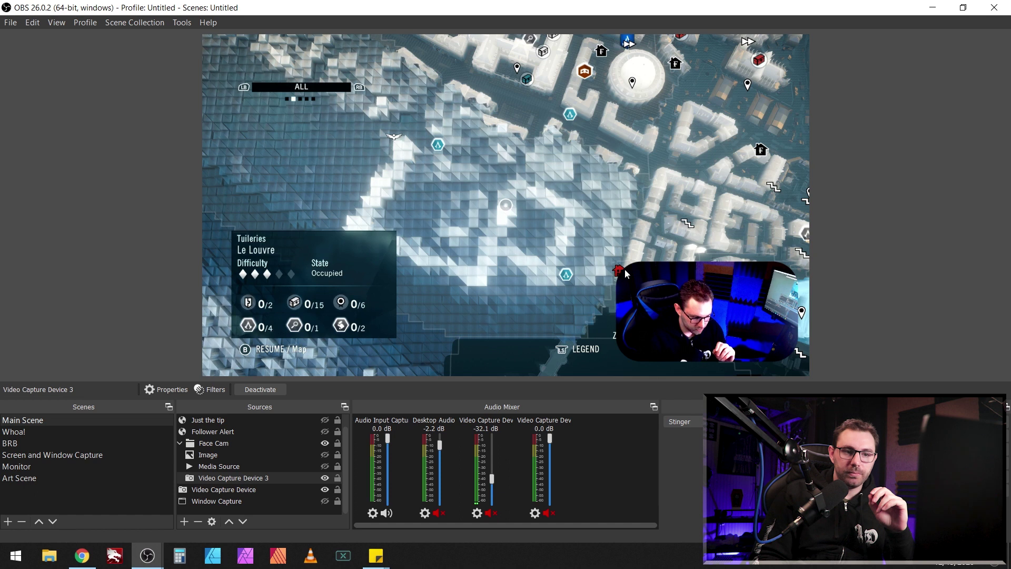
click(232, 475)
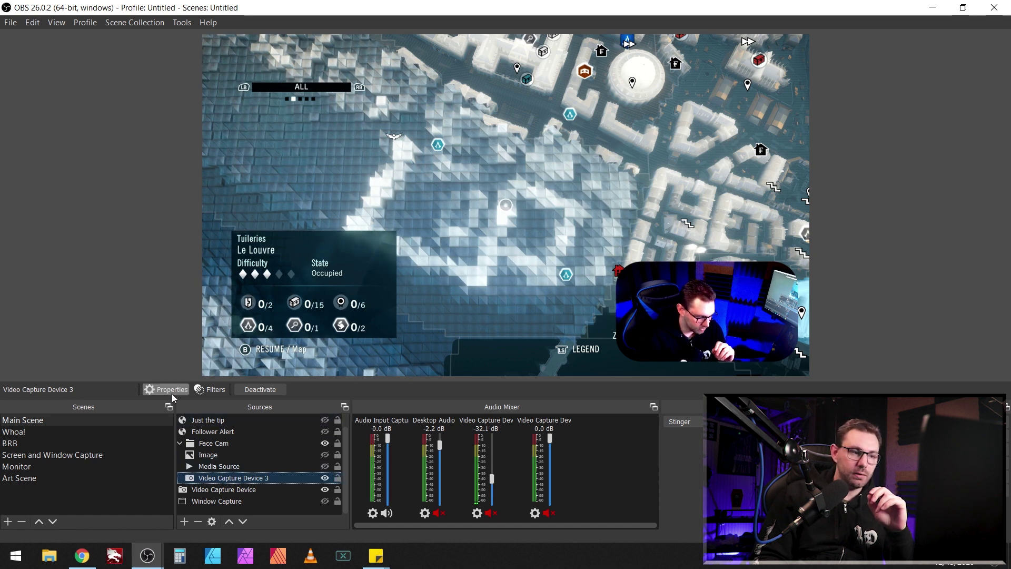
click(207, 390)
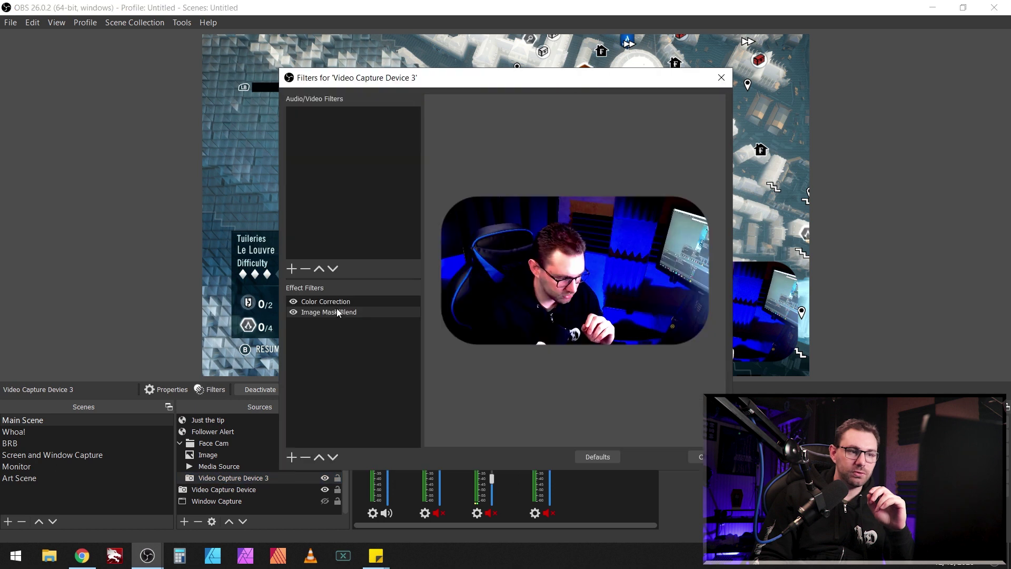
click(294, 312)
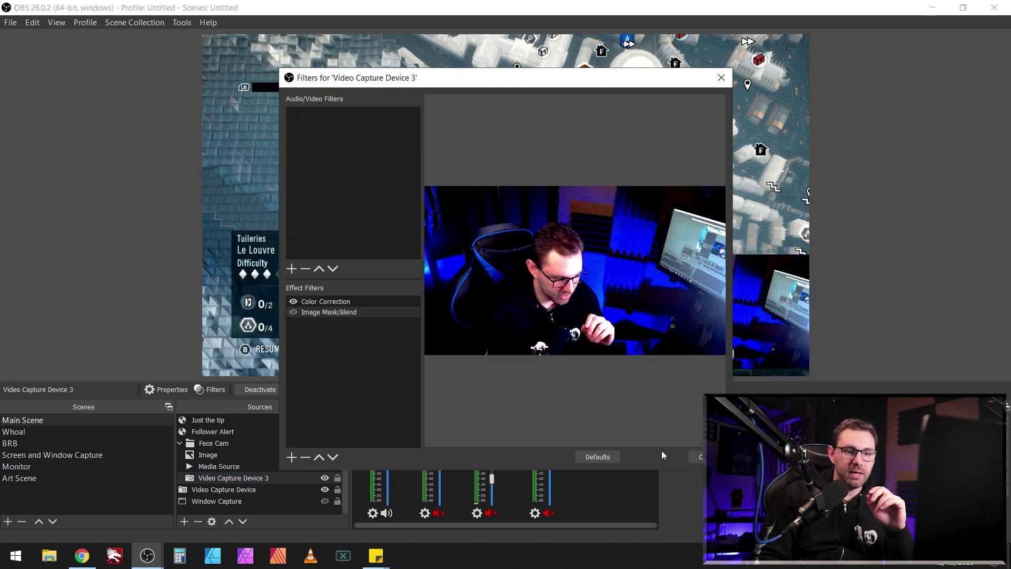
key(Escape)
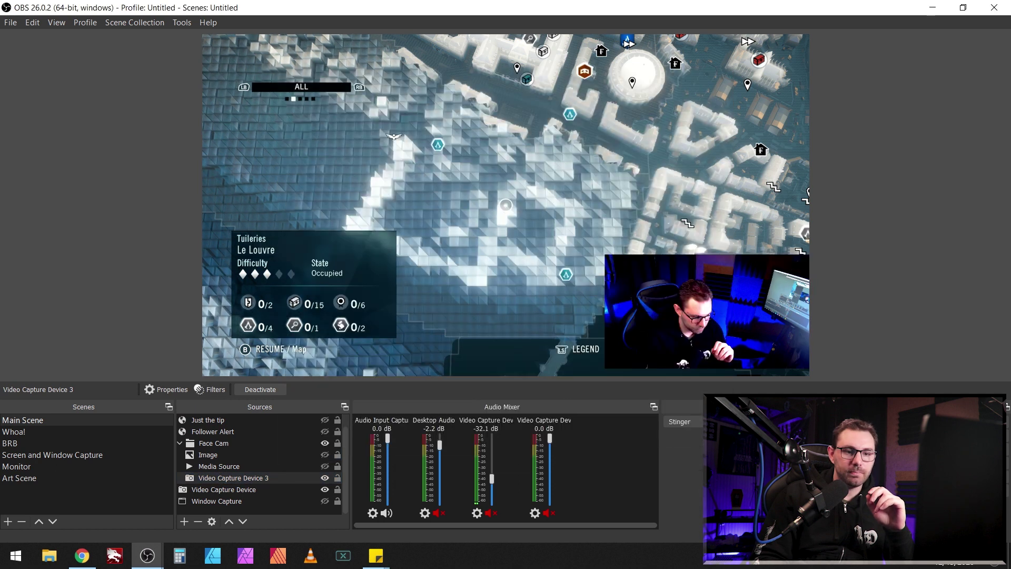
click(259, 480)
click(210, 390)
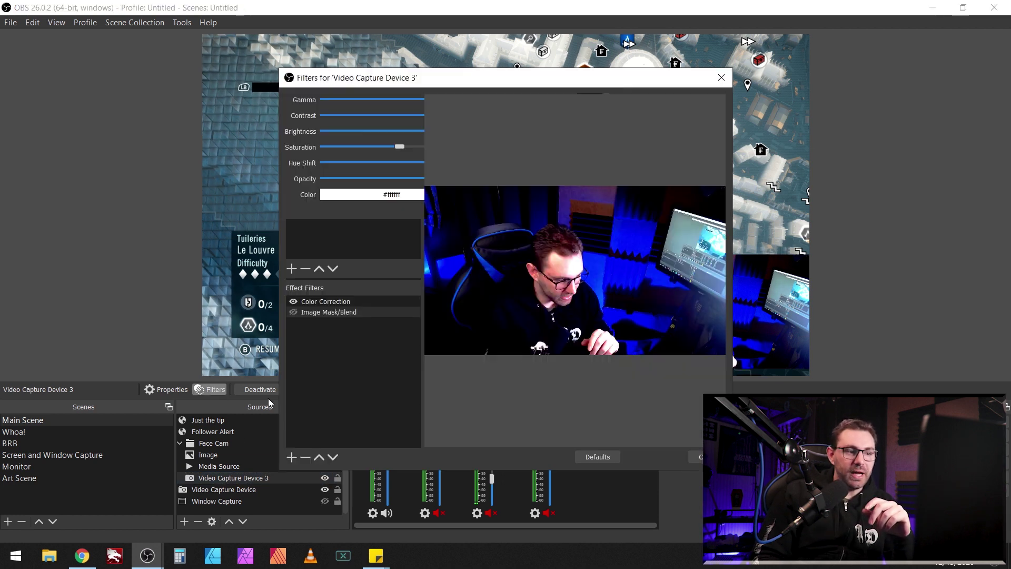
click(294, 312)
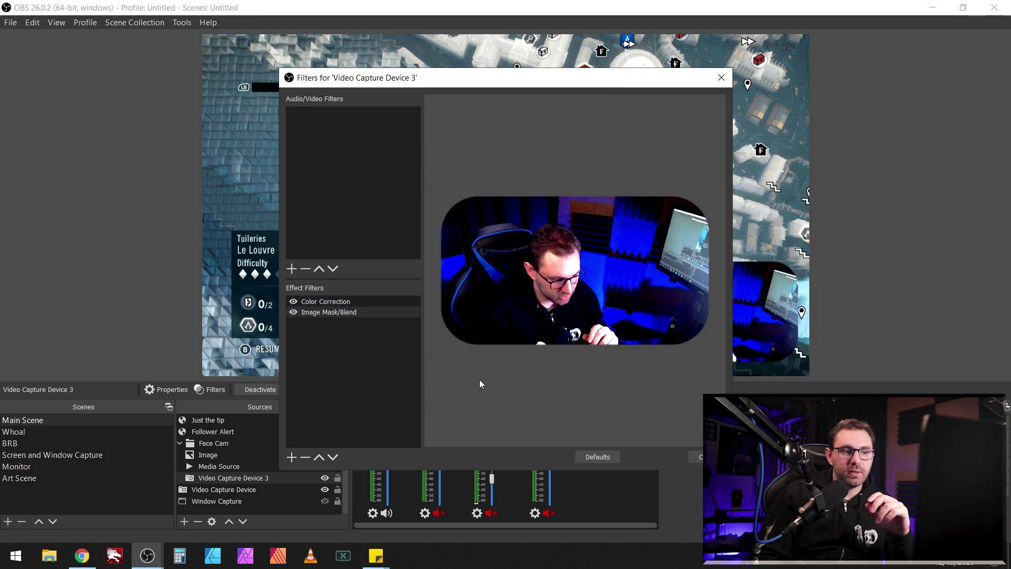
click(698, 456)
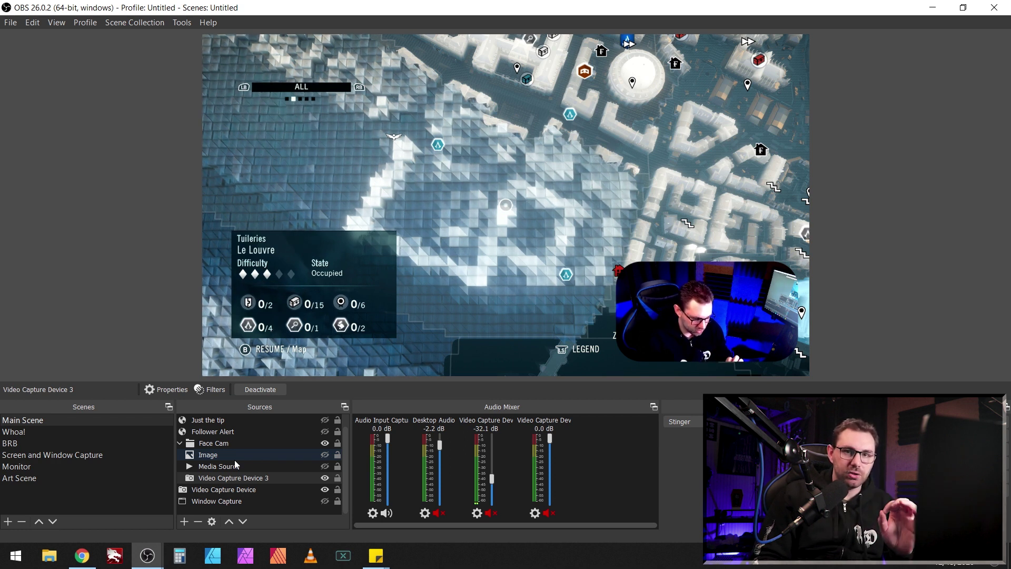
- Show the Face Cam's Image frame again, then collapse the Face Cam group
click(325, 455)
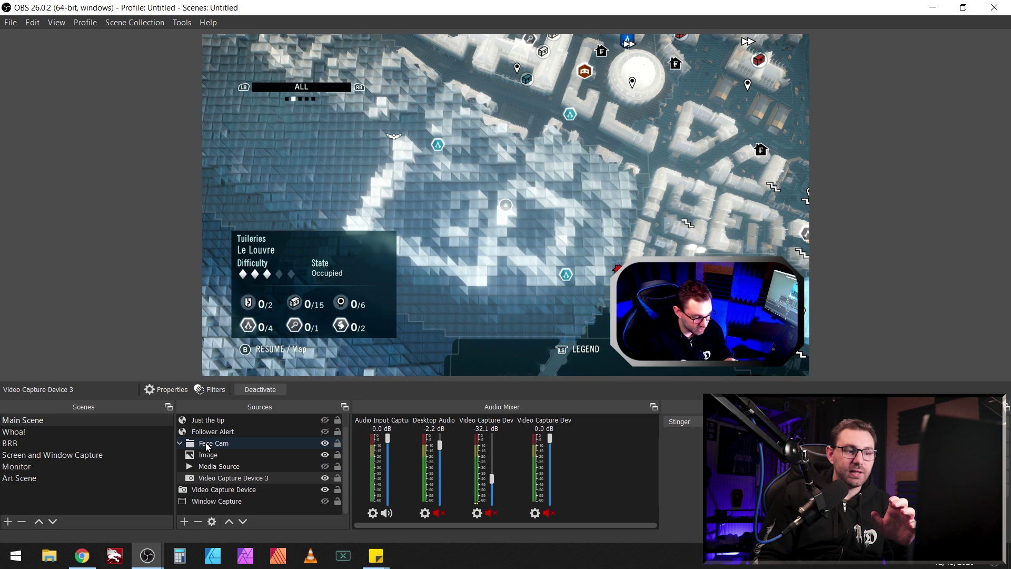
click(180, 443)
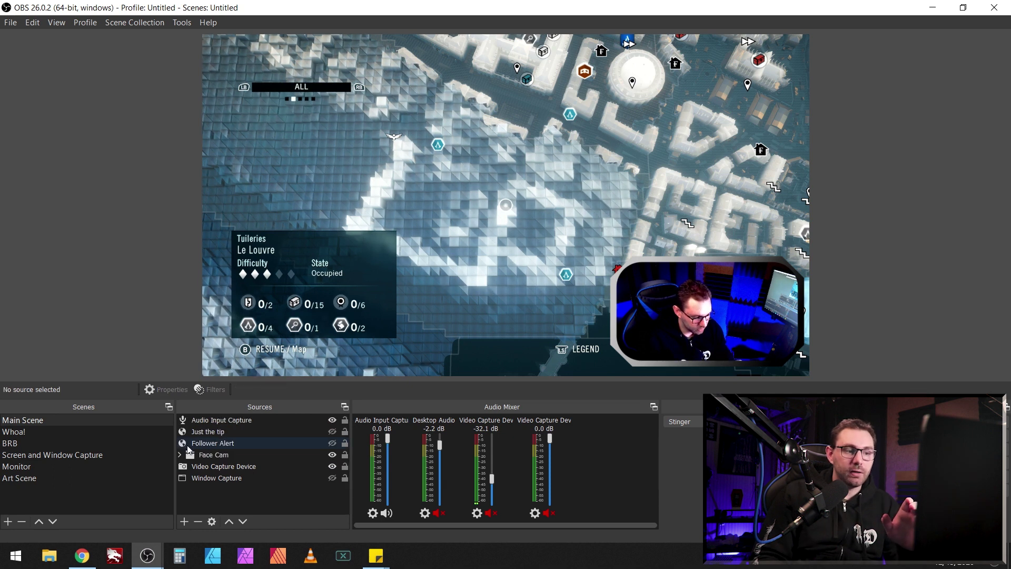
click(200, 457)
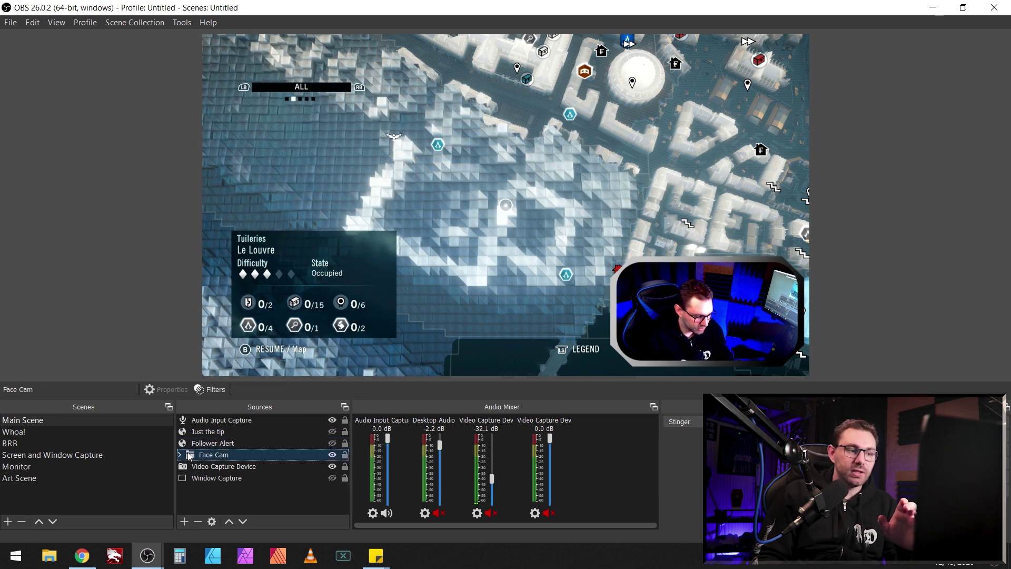
click(214, 420)
ctrl+click(217, 432)
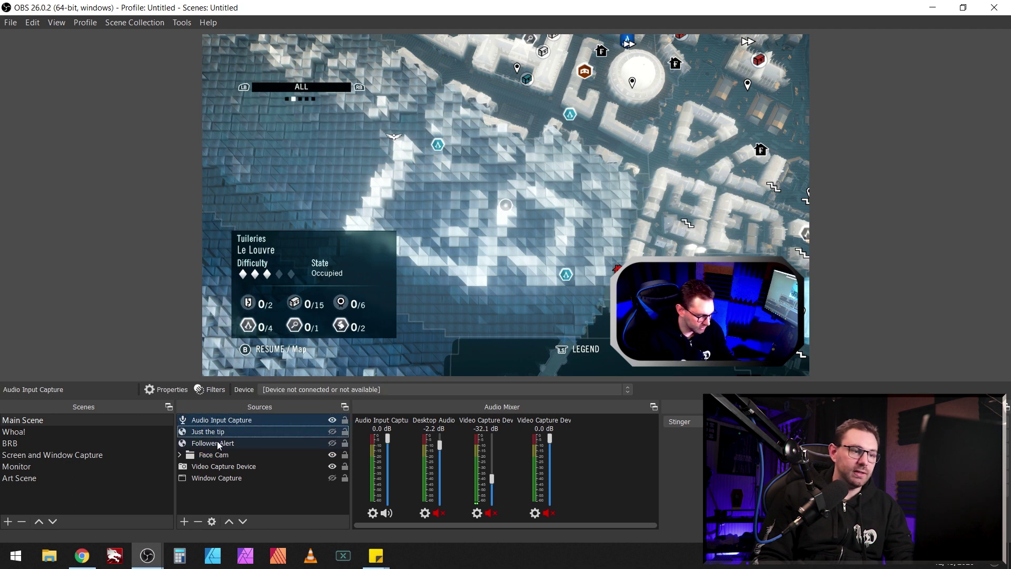
ctrl+click(220, 444)
right_click(220, 442)
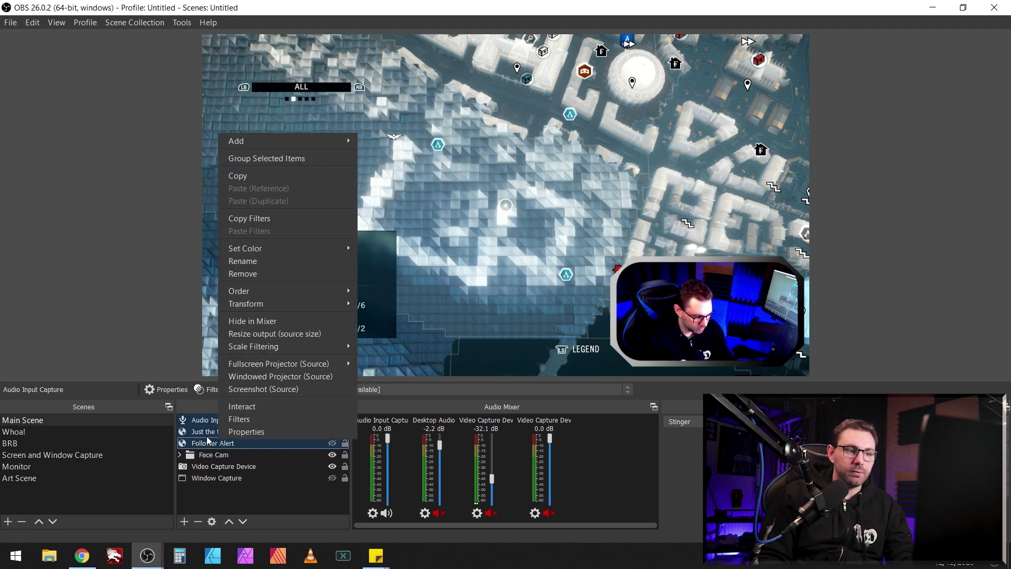
click(195, 456)
click(180, 455)
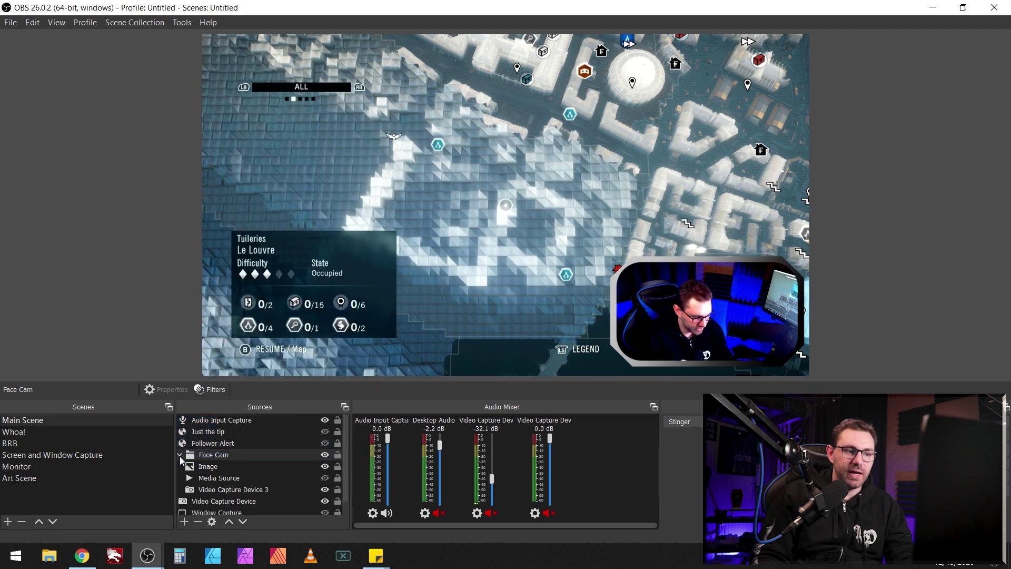
double_click(211, 458)
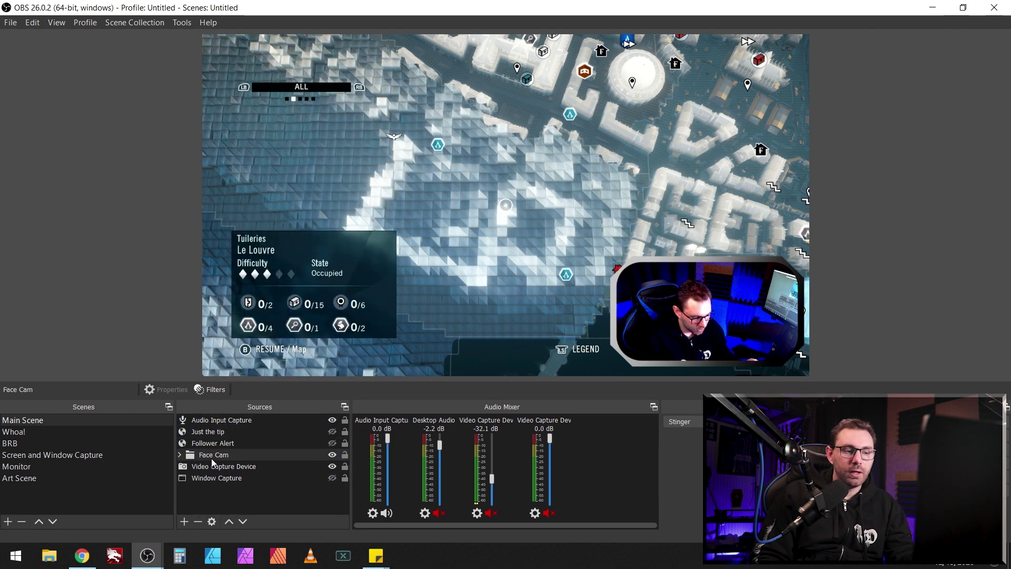